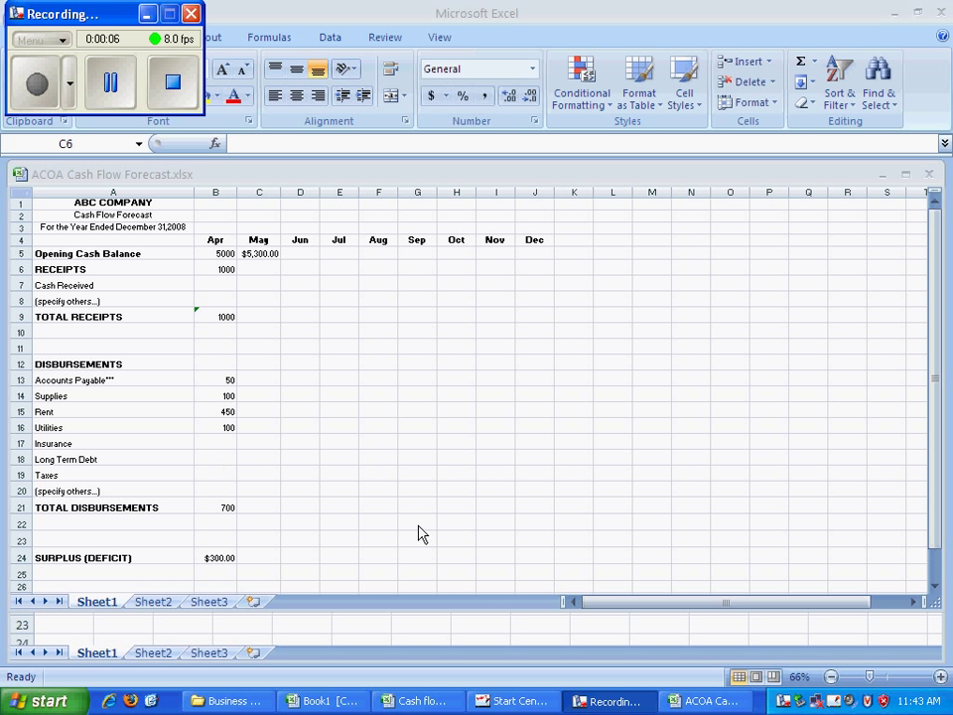
Step: Enter April Accounts Payable 200, Supplies 220 and Rent 1000, bringing disbursements to 1520
{"action": "left_click", "coordinate": [870, 679]}
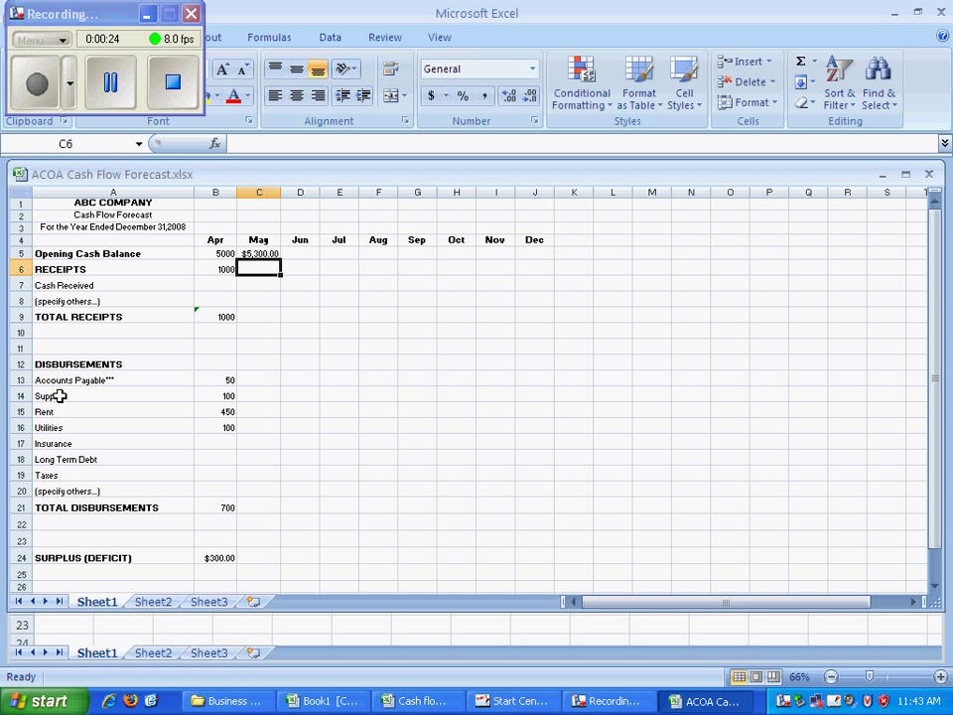
{"action": "left_click", "coordinate": [49, 458]}
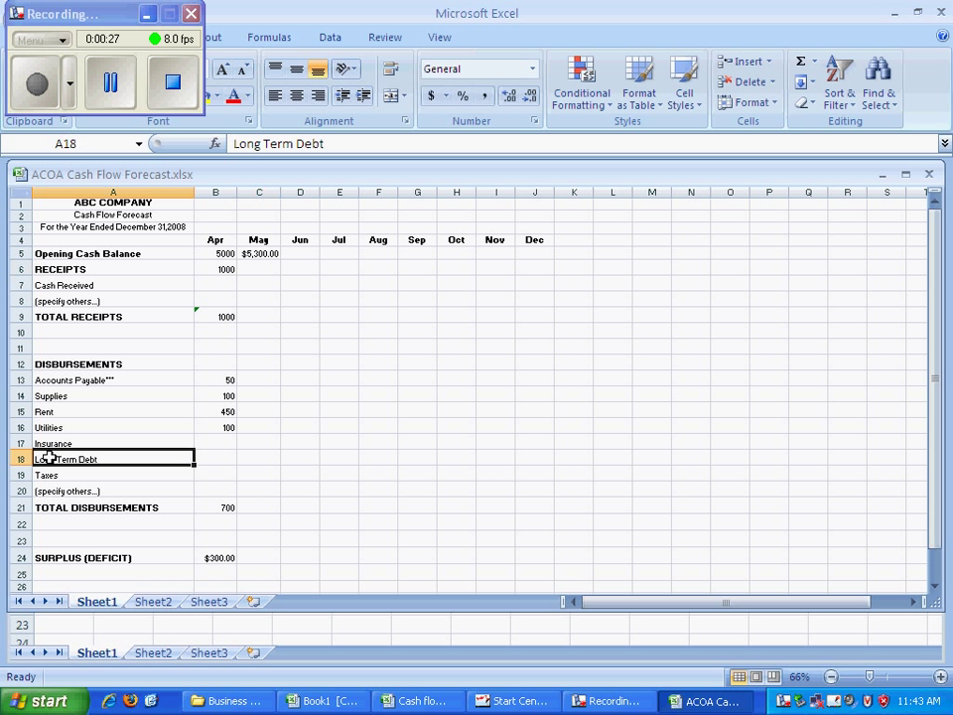
{"action": "left_click", "coordinate": [127, 476]}
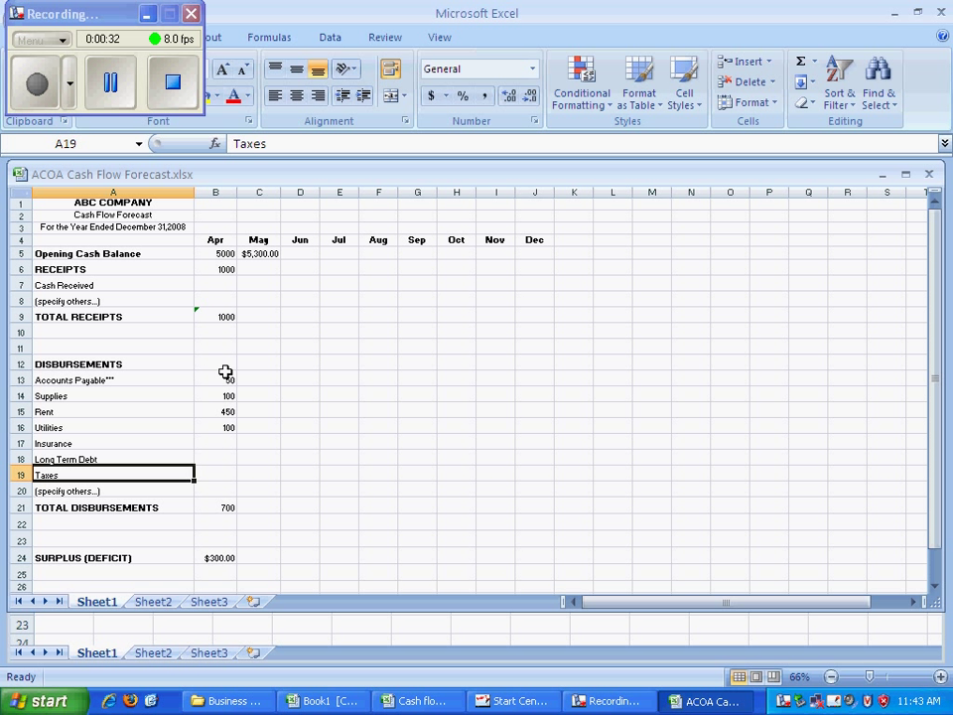
{"action": "left_click", "coordinate": [220, 383]}
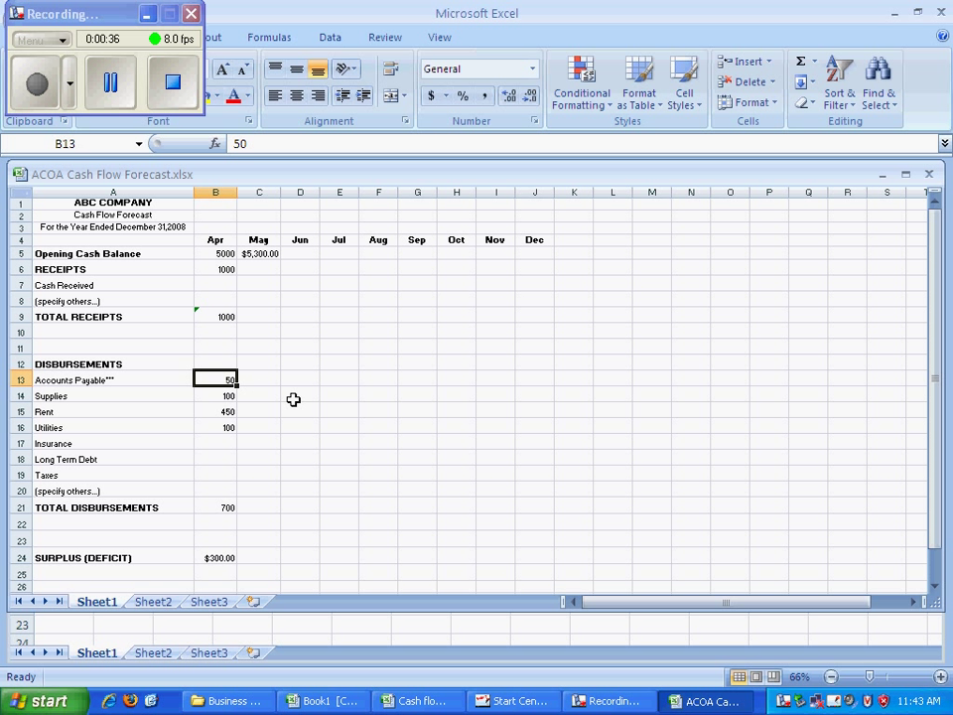
{"action": "type", "text": "200"}
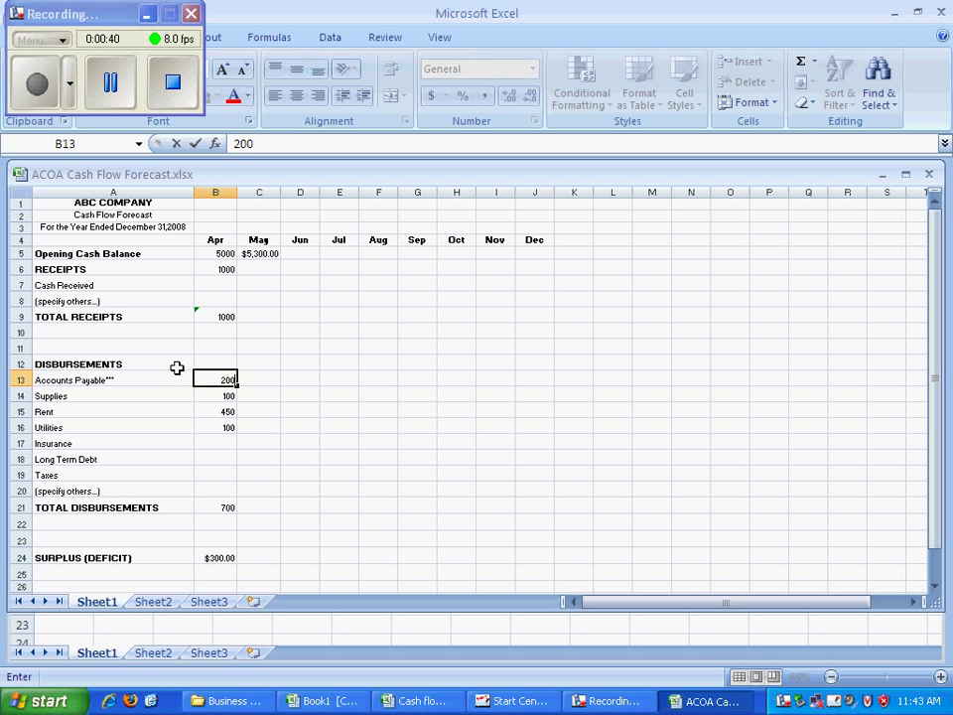
{"action": "left_click", "coordinate": [207, 394]}
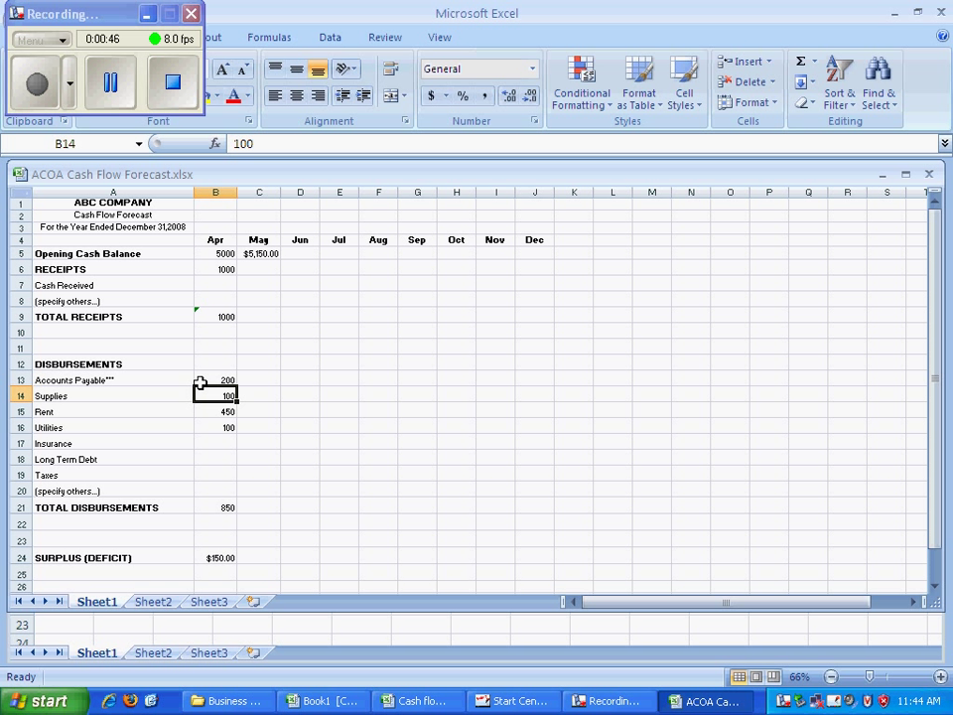
{"action": "type", "text": "220"}
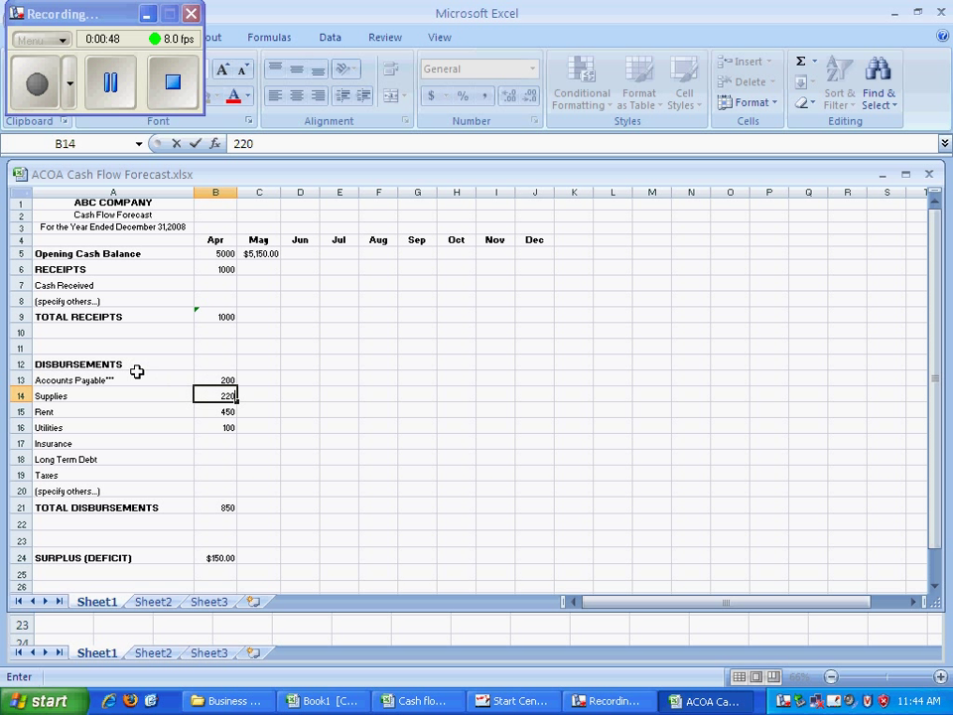
{"action": "left_click", "coordinate": [208, 411]}
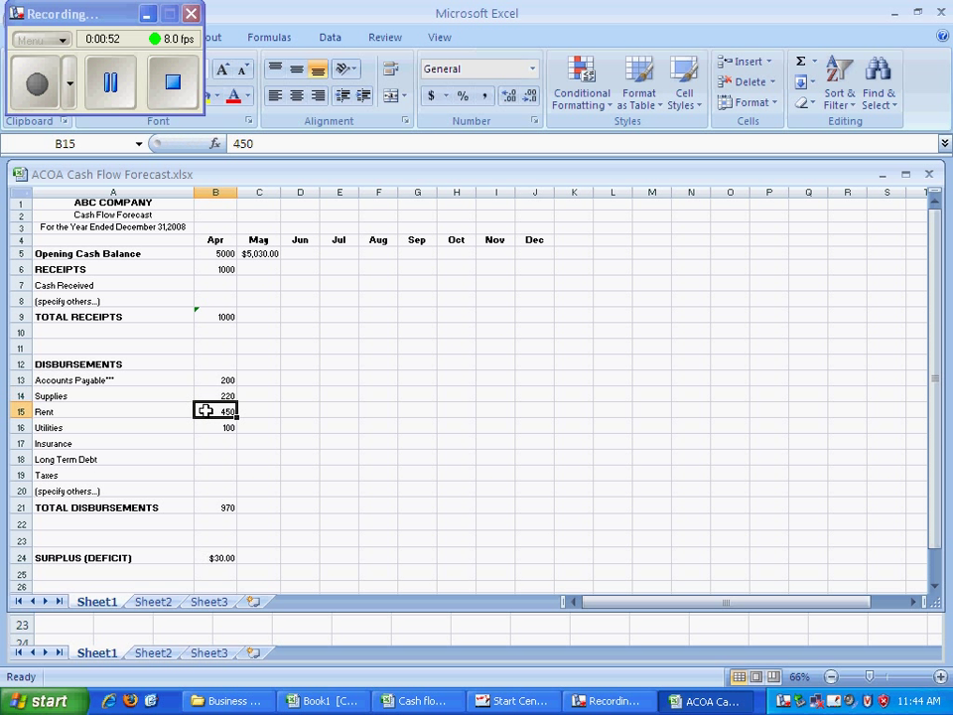
{"action": "type", "text": "1"}
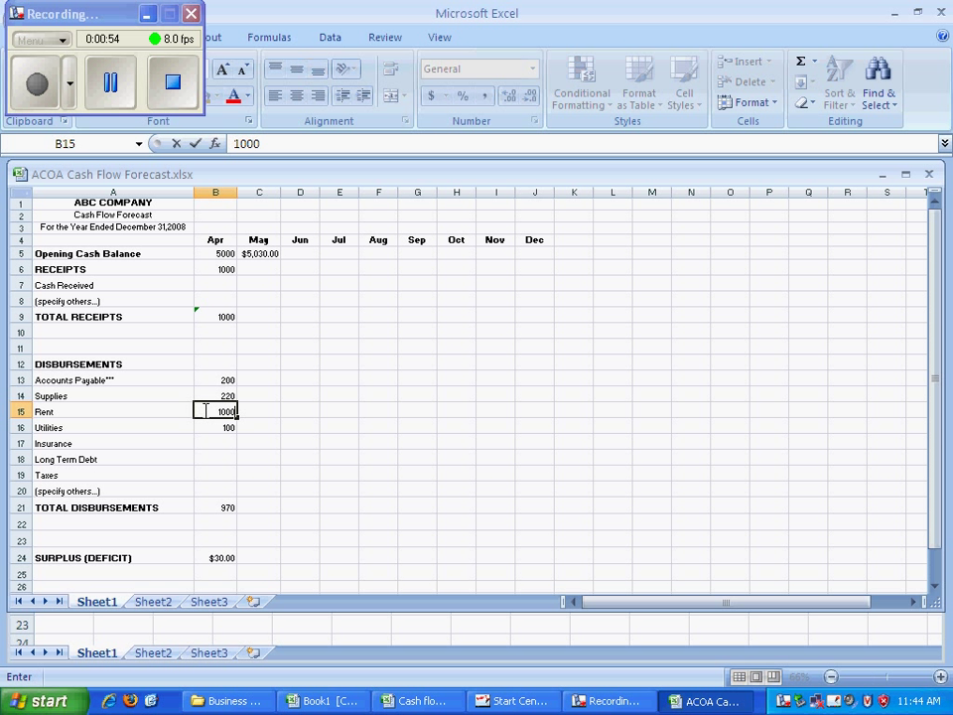
{"action": "type", "text": "000"}
{"action": "left_click", "coordinate": [164, 411]}
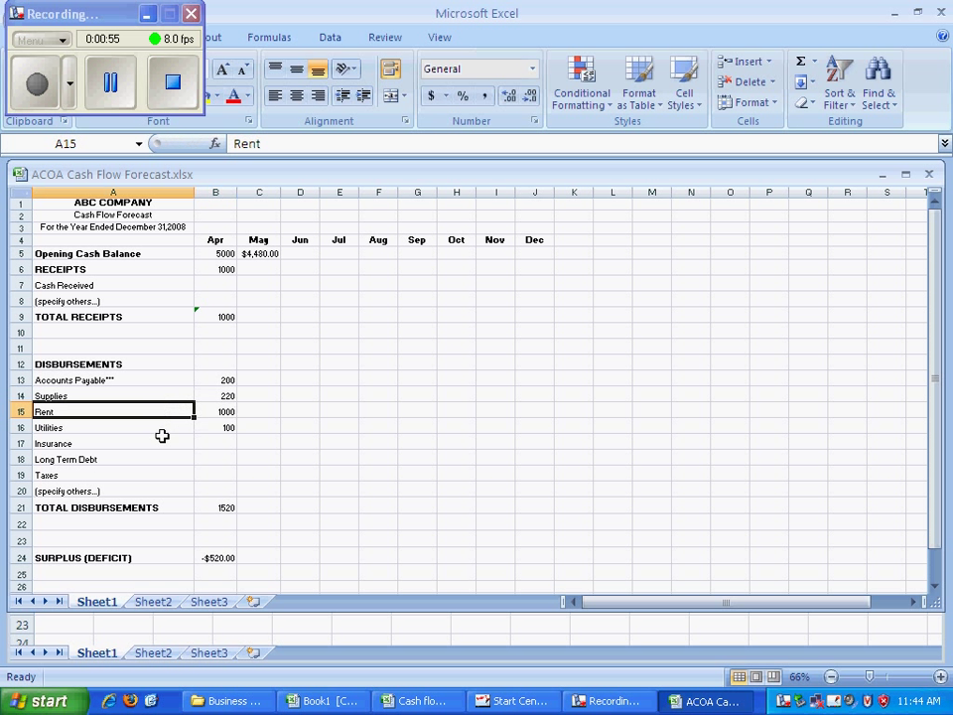
Step: Remove the 1000 from the RECEIPTS heading row and enter 1600 as April Cash Received
{"action": "left_click", "coordinate": [225, 270]}
{"action": "key", "text": "Delete"}
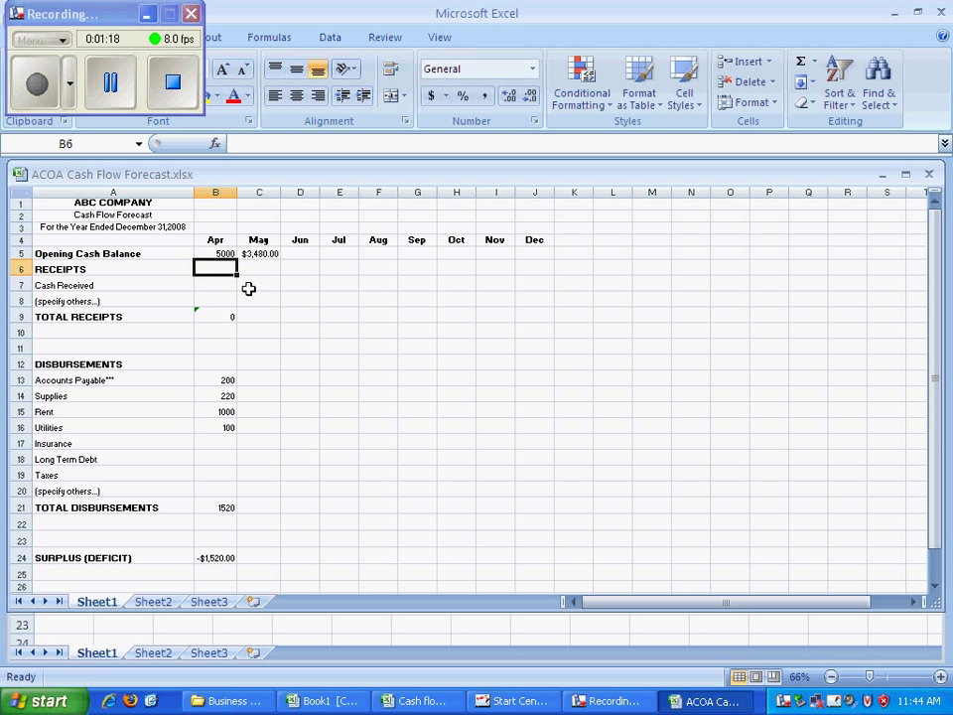
{"action": "left_click", "coordinate": [268, 283]}
{"action": "left_click", "coordinate": [214, 283]}
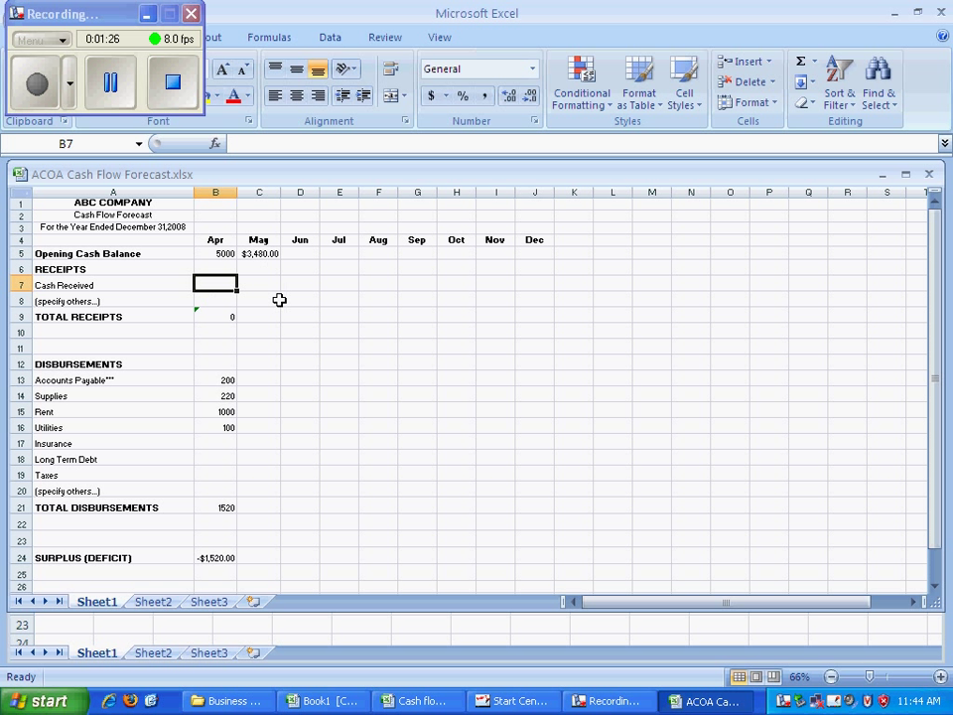
{"action": "type", "text": "166"}
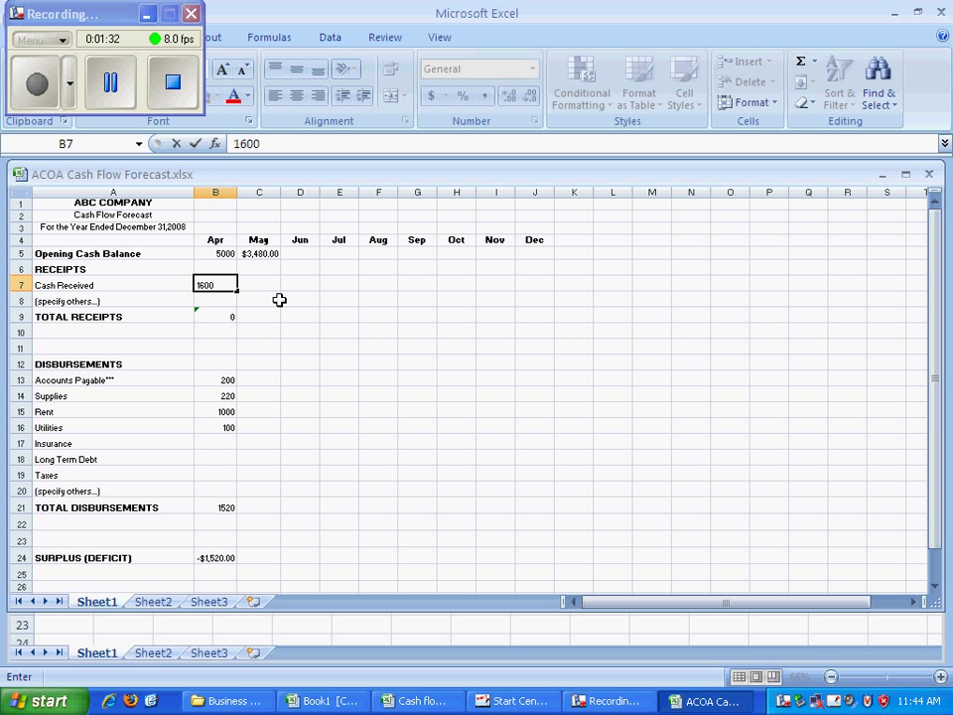
{"action": "key", "text": "Tab"}
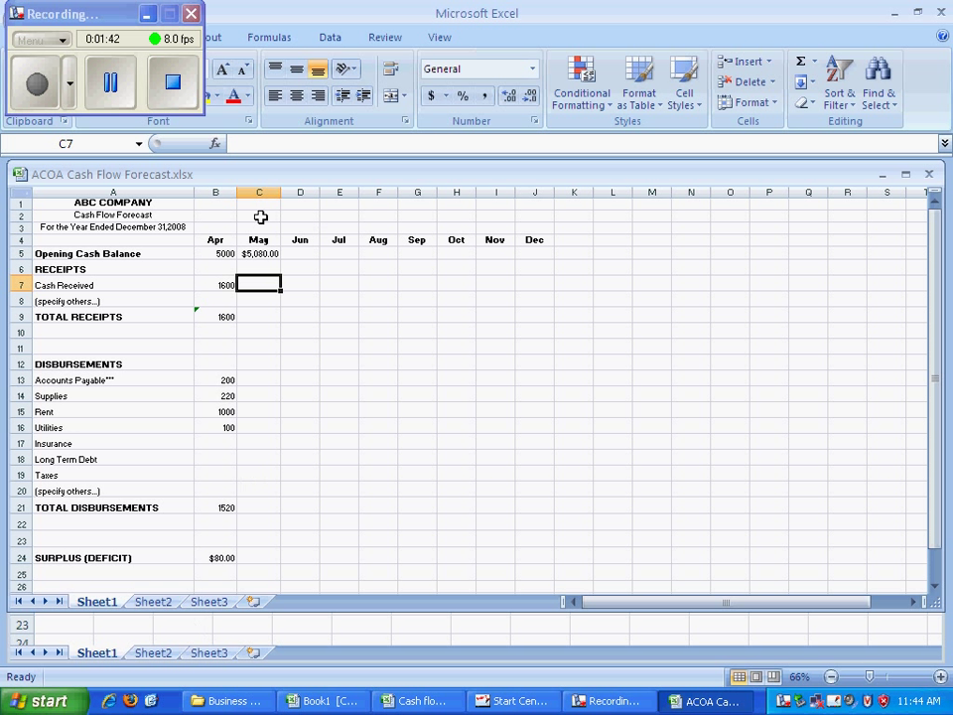
Step: Change April's Opening Cash Balance from 5000 to 0, so May opens at $80.00
{"action": "left_click", "coordinate": [222, 254]}
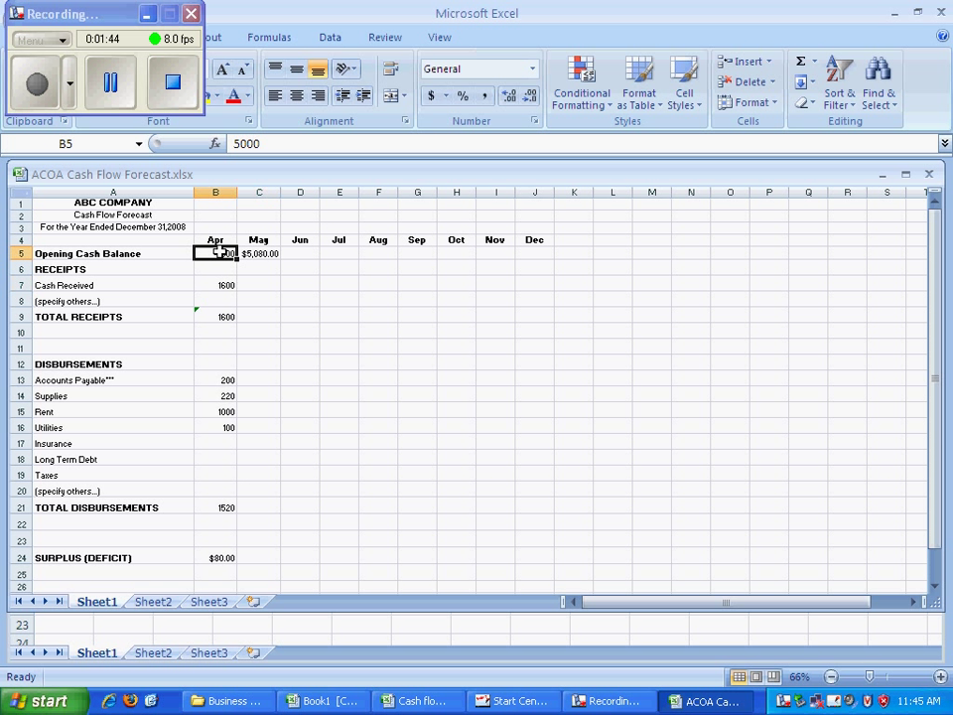
{"action": "type", "text": "0"}
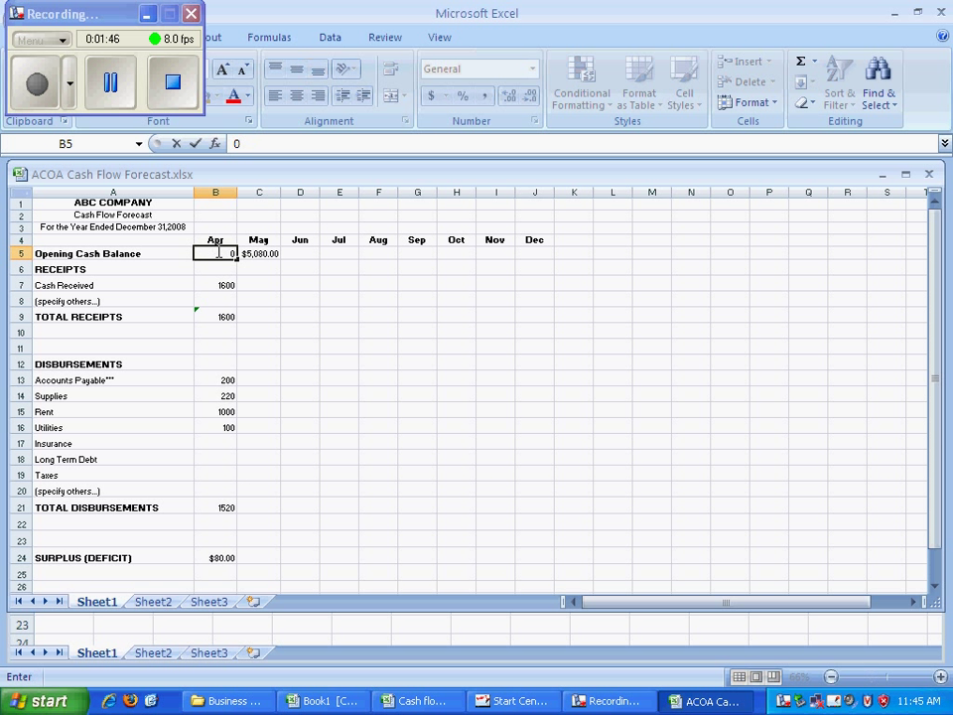
{"action": "key", "text": "Tab"}
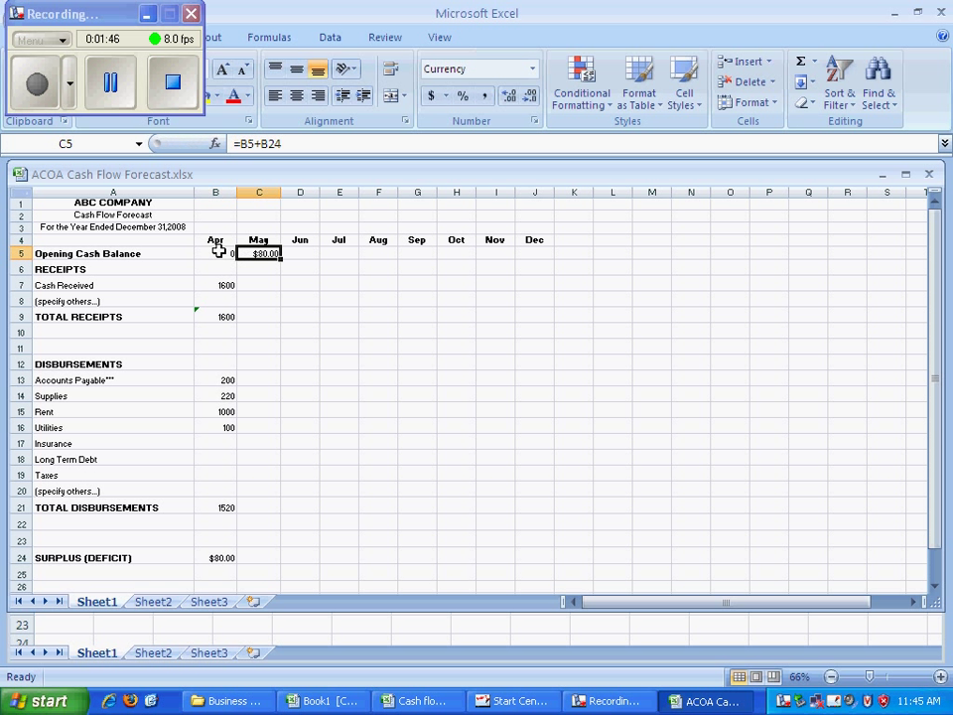
Step: Copy Accounts Payable 200, Supplies 220, Rent 1000 and Utilities 100 from April through December
{"action": "left_click", "coordinate": [215, 379]}
{"action": "left_click_drag", "start_coordinate": [215, 378], "coordinate": [209, 426]}
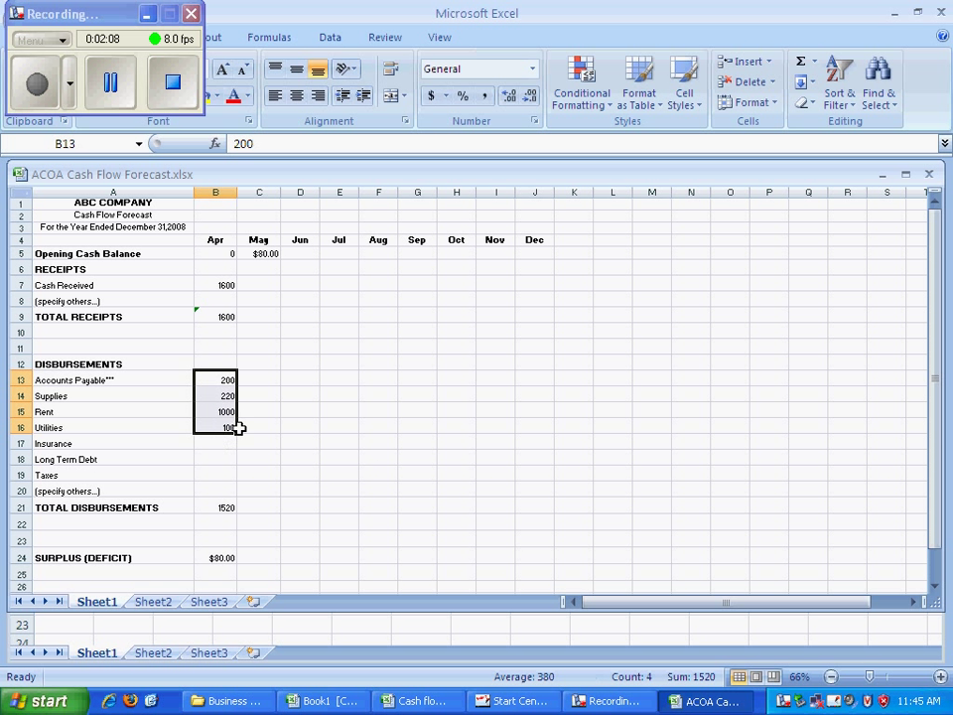
{"action": "left_click_drag", "start_coordinate": [238, 432], "coordinate": [508, 426]}
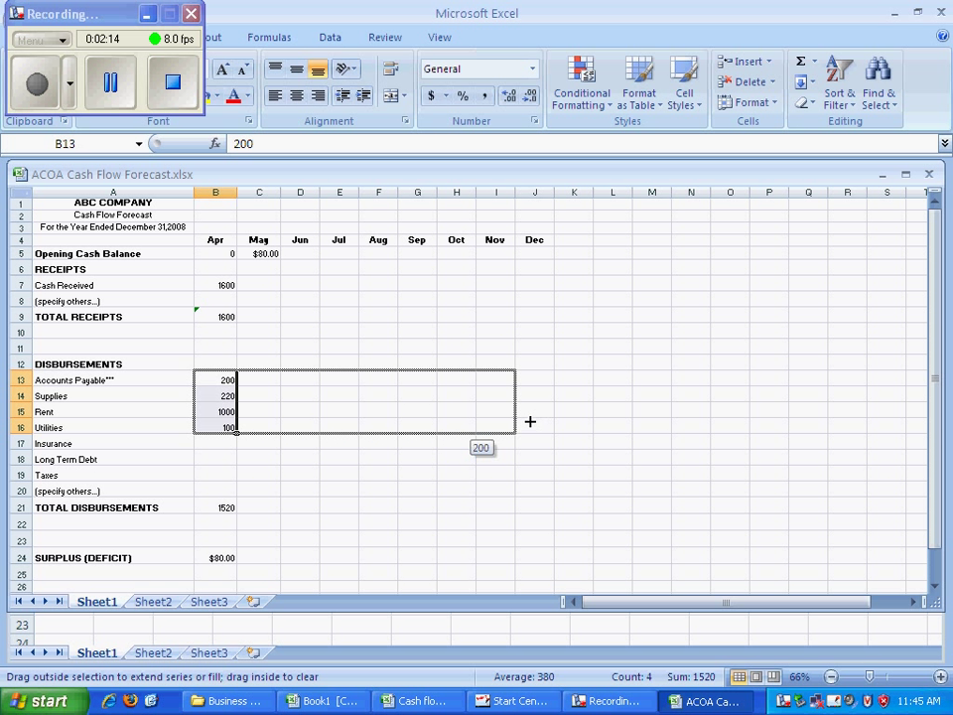
{"action": "left_click_drag", "start_coordinate": [518, 404], "coordinate": [518, 411]}
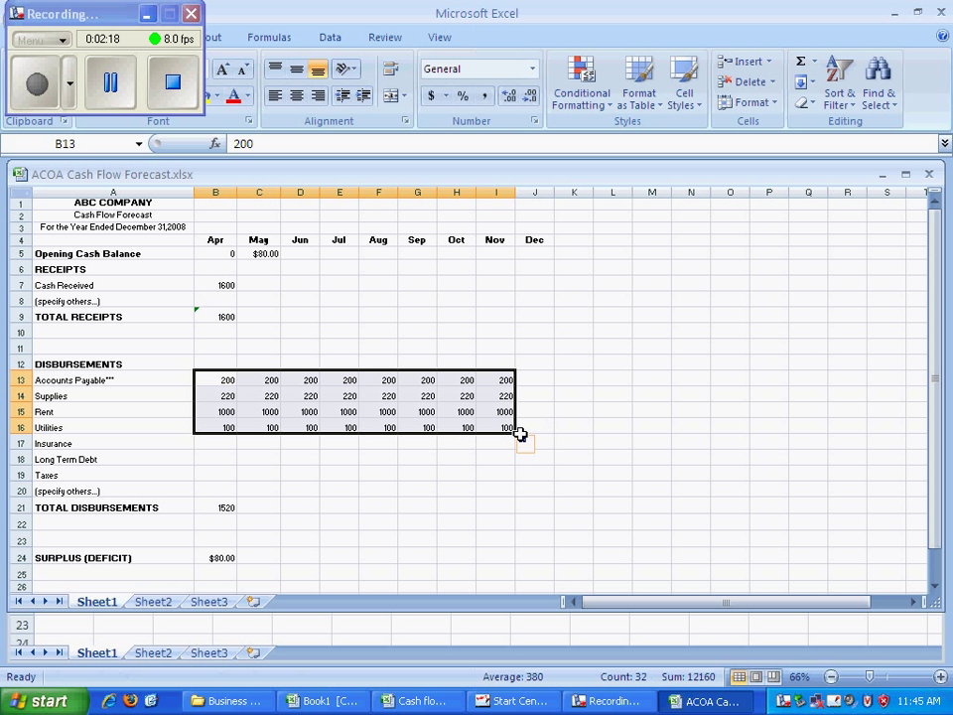
{"action": "left_click_drag", "start_coordinate": [515, 434], "coordinate": [549, 432]}
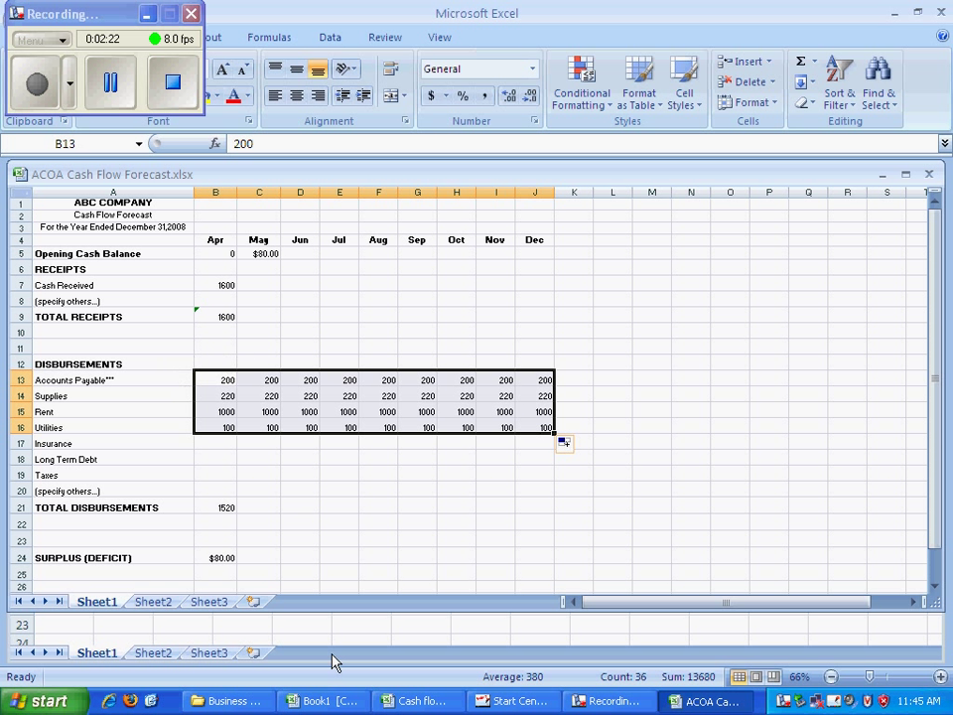
{"action": "left_click", "coordinate": [226, 510]}
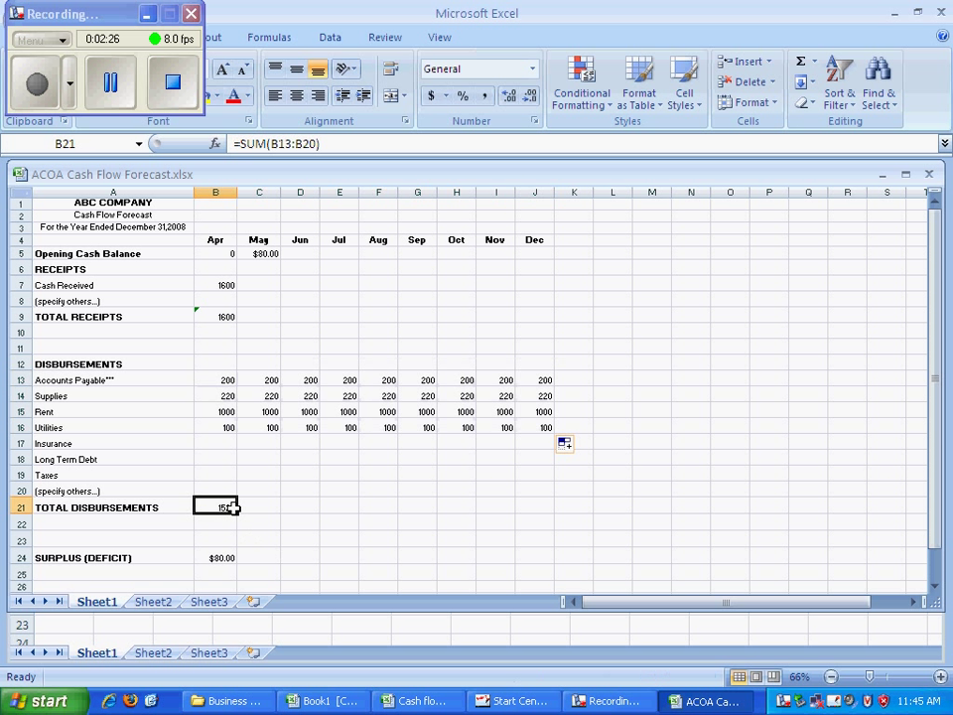
Step: Extend Total Disbursements (1520), Cash Received (1600) and Total Receipts (1600) from April across to December
{"action": "left_click_drag", "start_coordinate": [238, 512], "coordinate": [528, 517]}
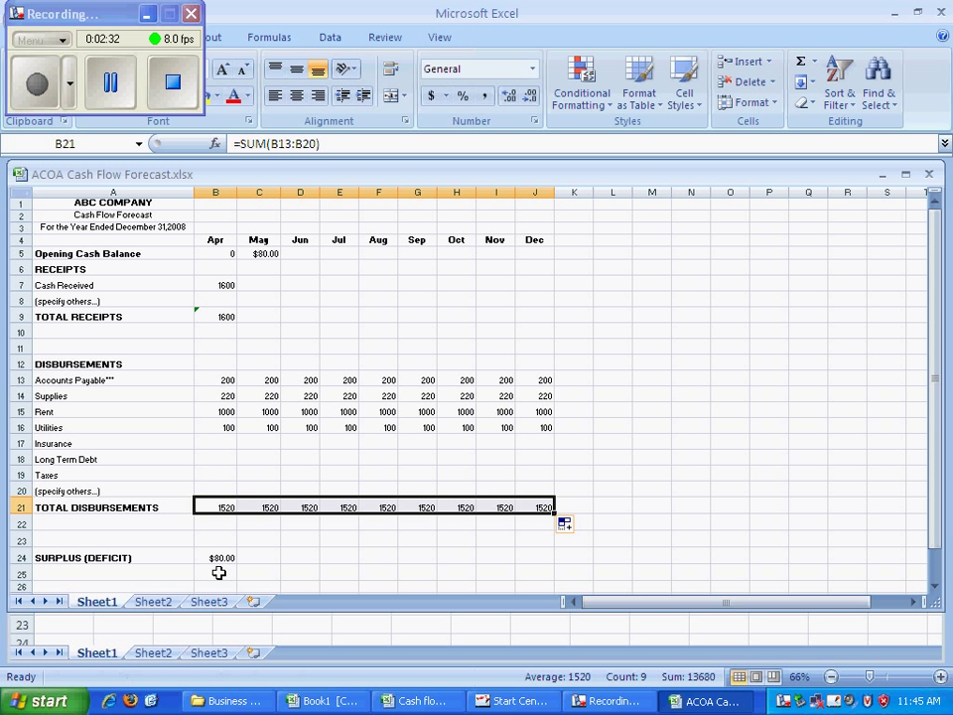
{"action": "left_click", "coordinate": [216, 285]}
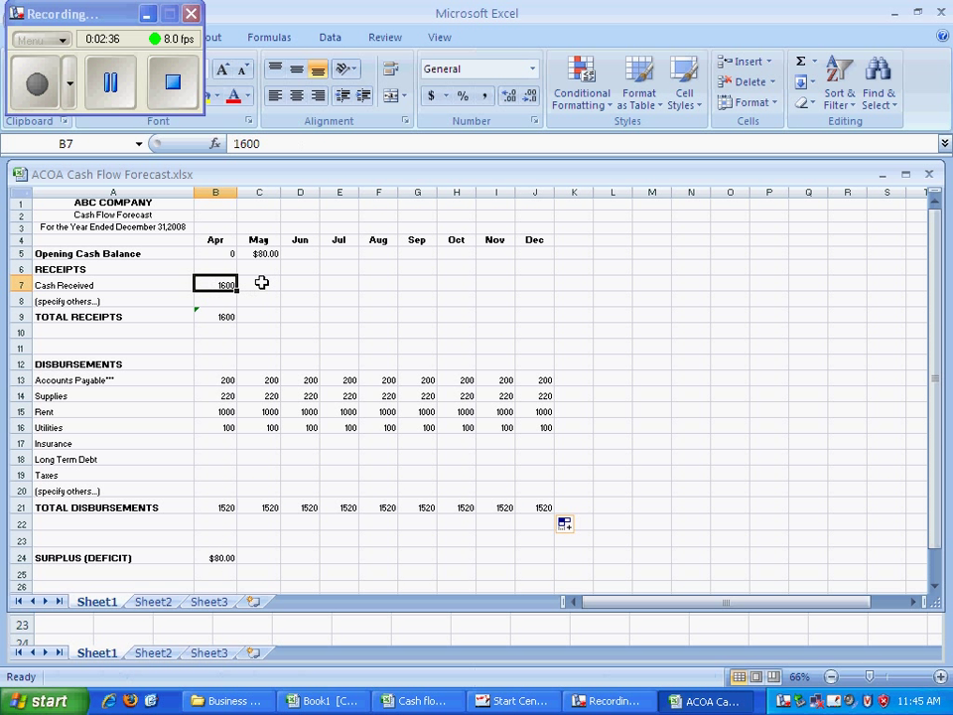
{"action": "left_click_drag", "start_coordinate": [238, 292], "coordinate": [542, 278]}
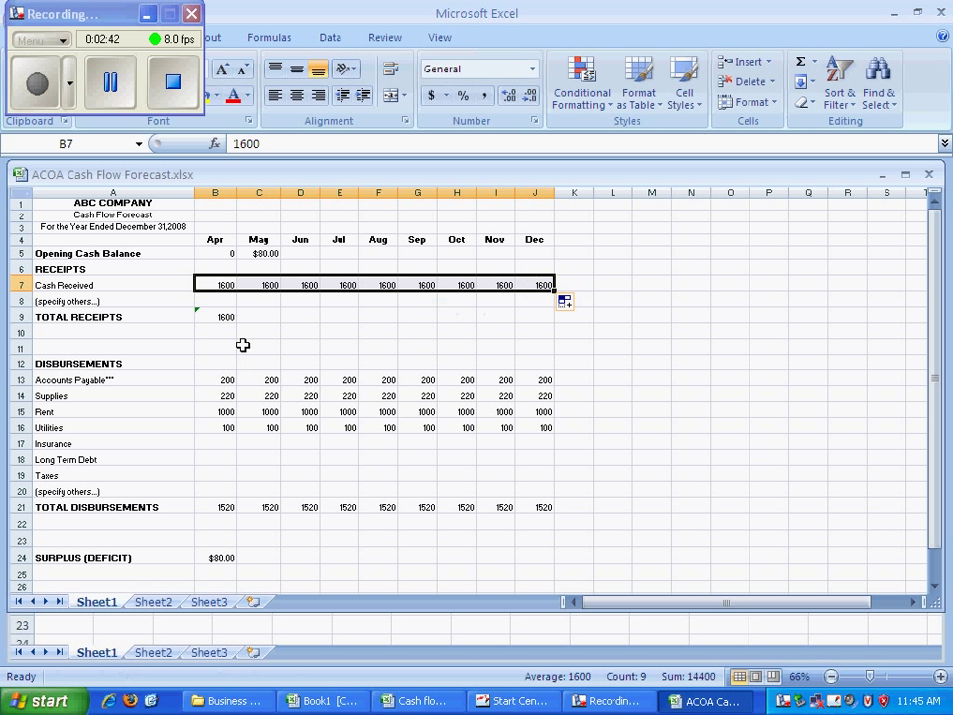
{"action": "left_click", "coordinate": [224, 318]}
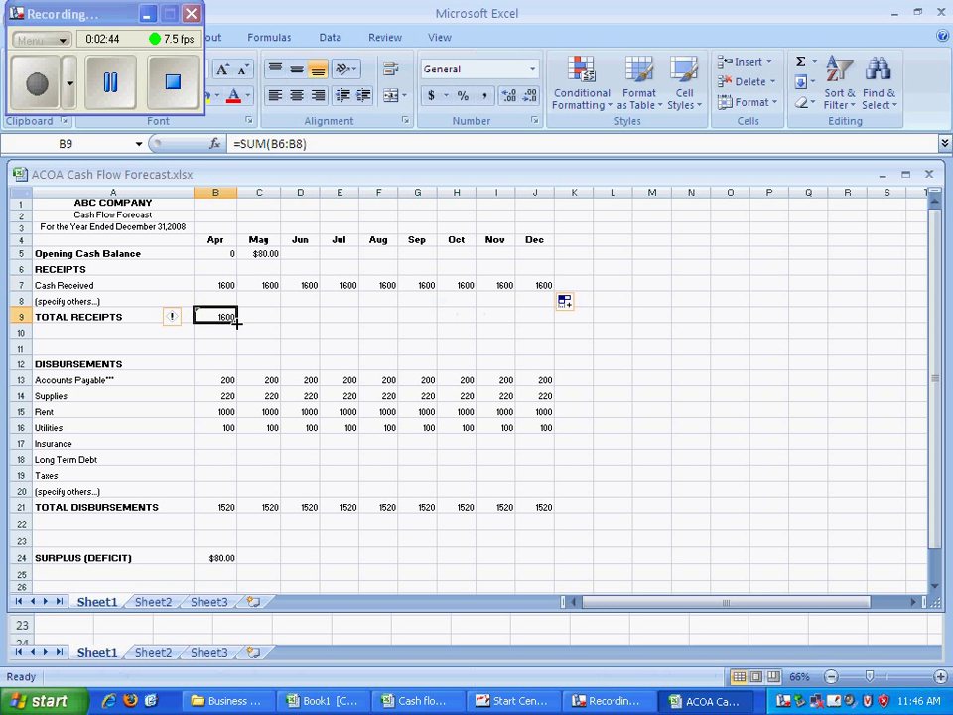
{"action": "left_click_drag", "start_coordinate": [238, 321], "coordinate": [552, 316]}
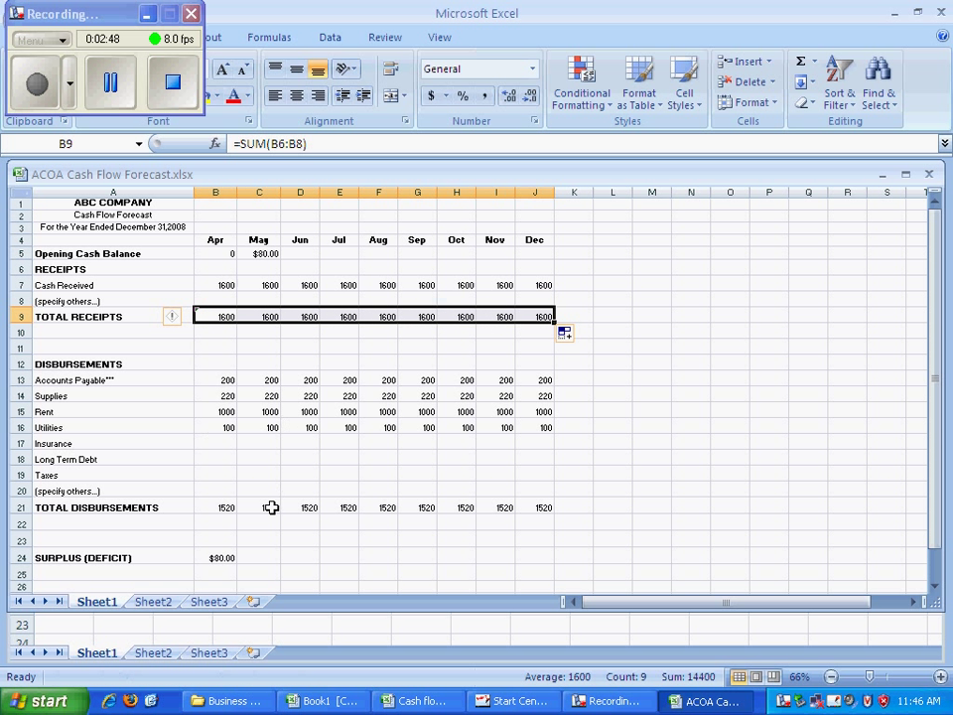
Step: Copy April's surplus formula in B24 through J24, giving $80.00 each month
{"action": "left_click", "coordinate": [225, 558]}
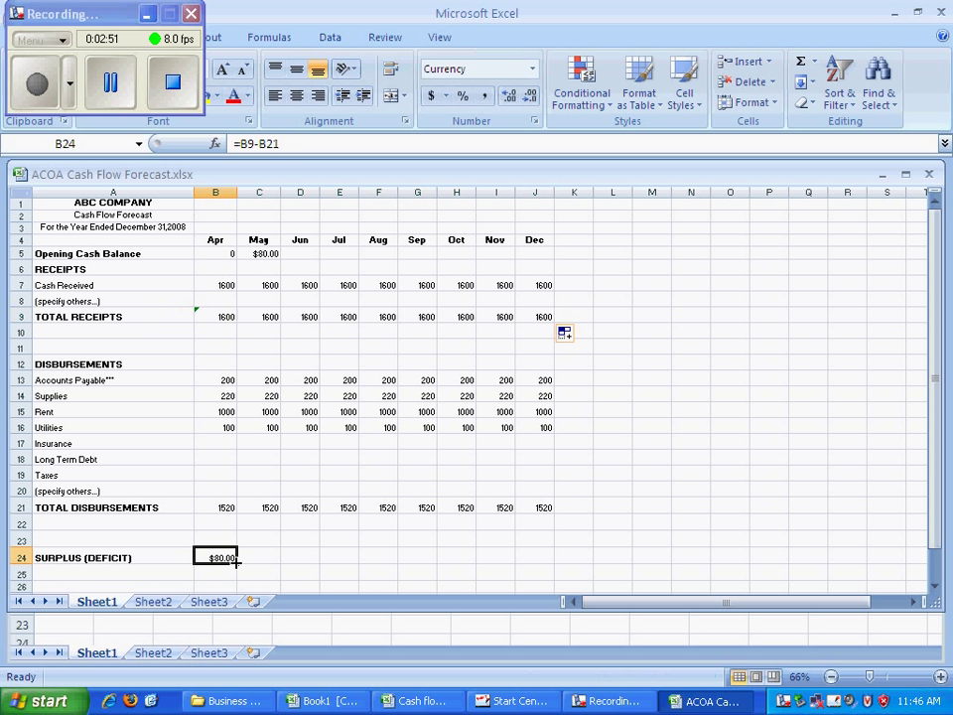
{"action": "left_click_drag", "start_coordinate": [237, 564], "coordinate": [570, 539]}
{"action": "left_click", "coordinate": [599, 522]}
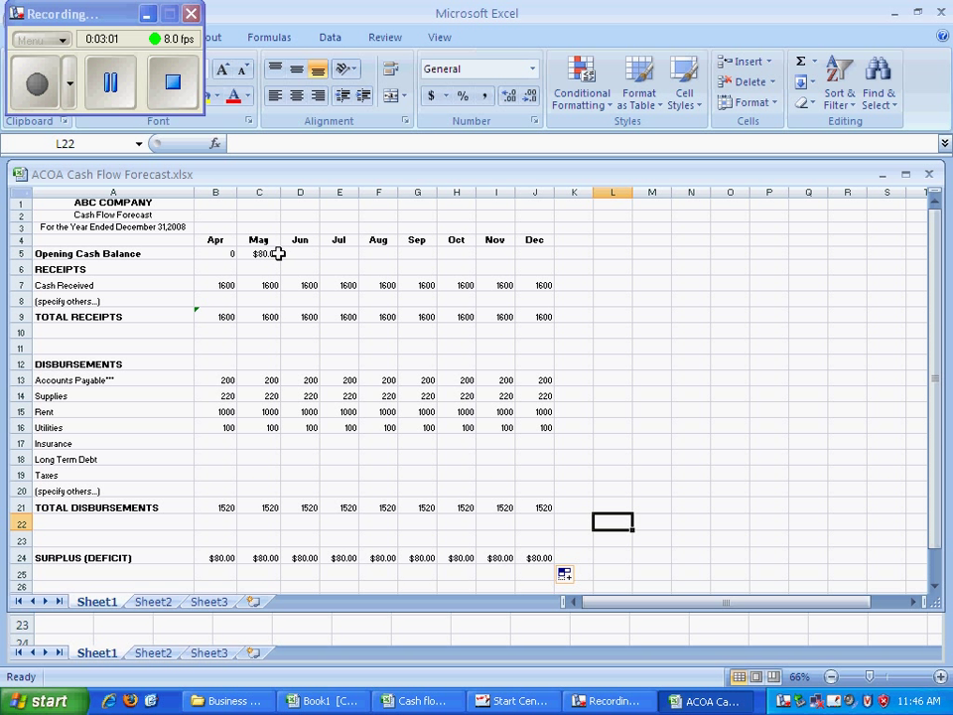
{"action": "left_click", "coordinate": [271, 254]}
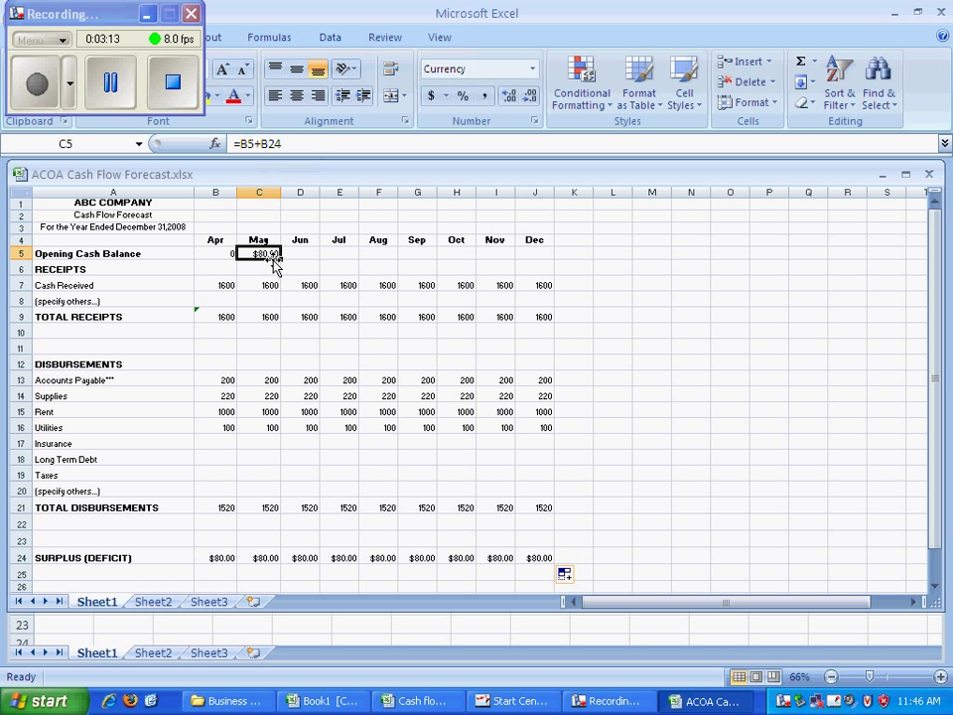
Step: Fill the C5 opening balance formula through J5, rising from $80.00 to $640.00
{"action": "left_click_drag", "start_coordinate": [281, 258], "coordinate": [543, 258]}
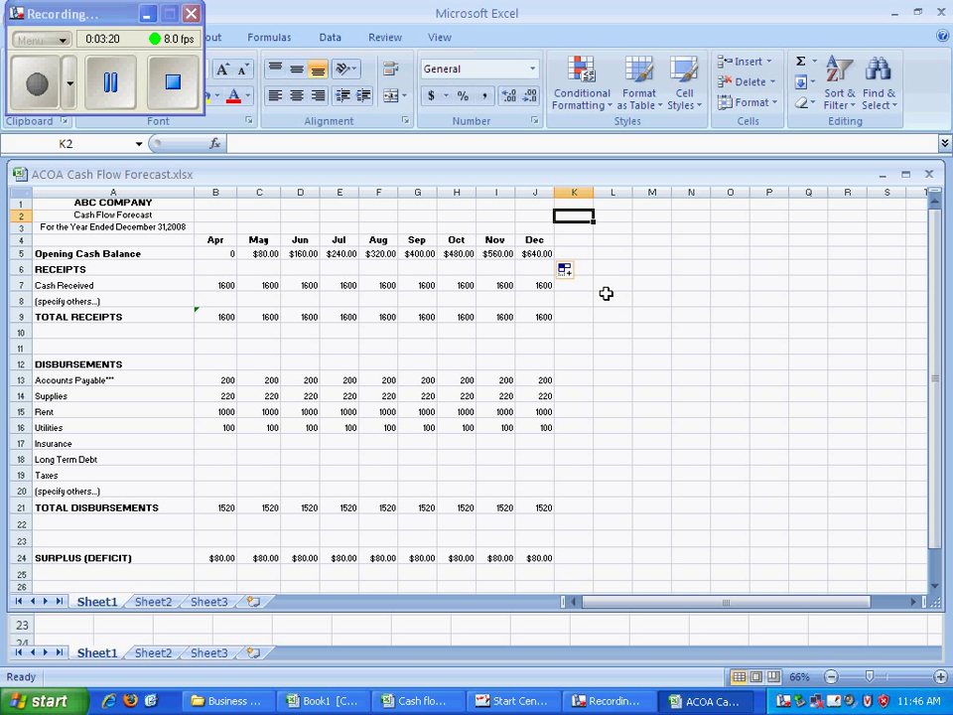
{"action": "left_click", "coordinate": [610, 270]}
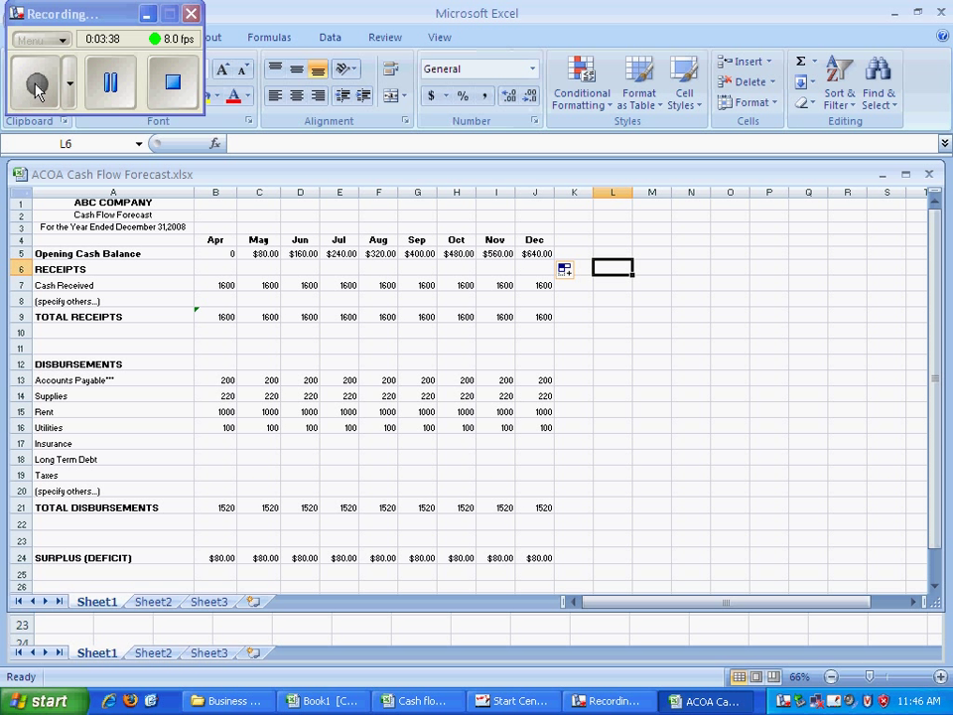
{"action": "left_click", "coordinate": [172, 83]}
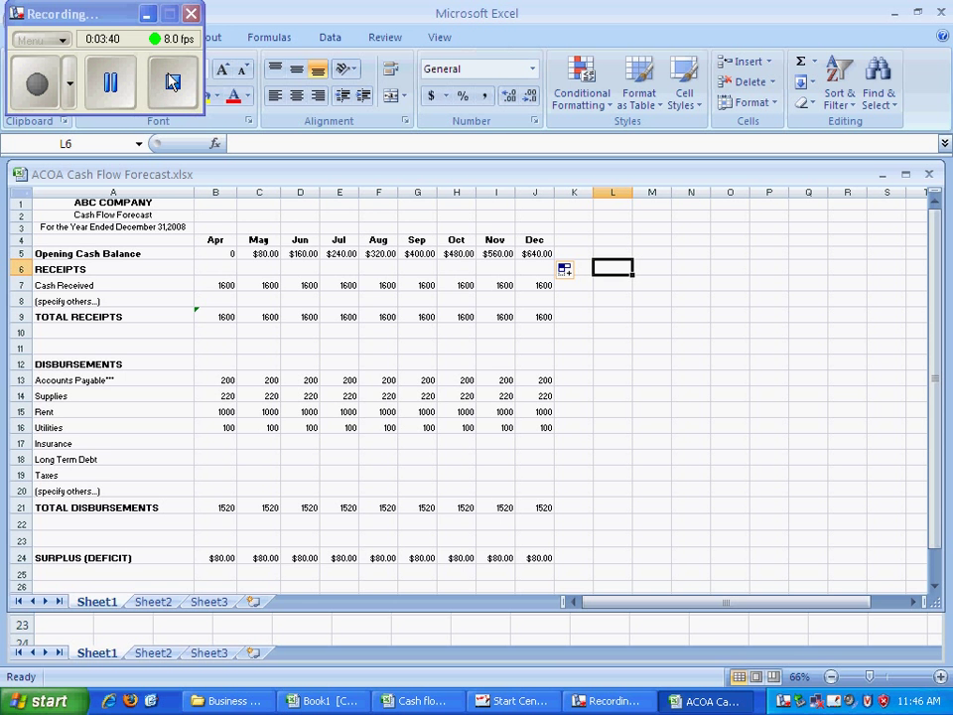